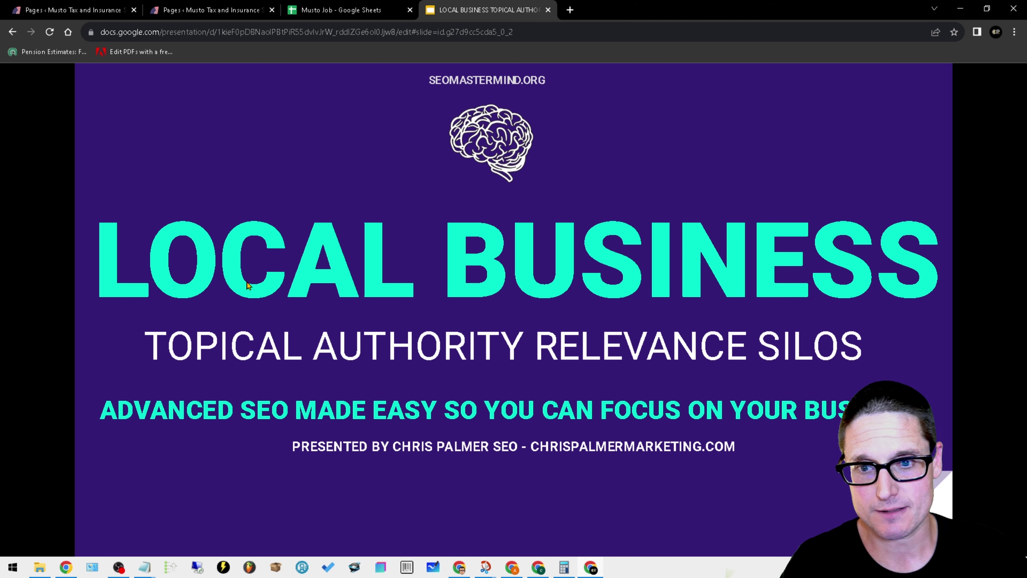
# Open Installed Plugins in a new browser tab, scroll it, then return to the Pages list.
pyautogui.click(214, 12)
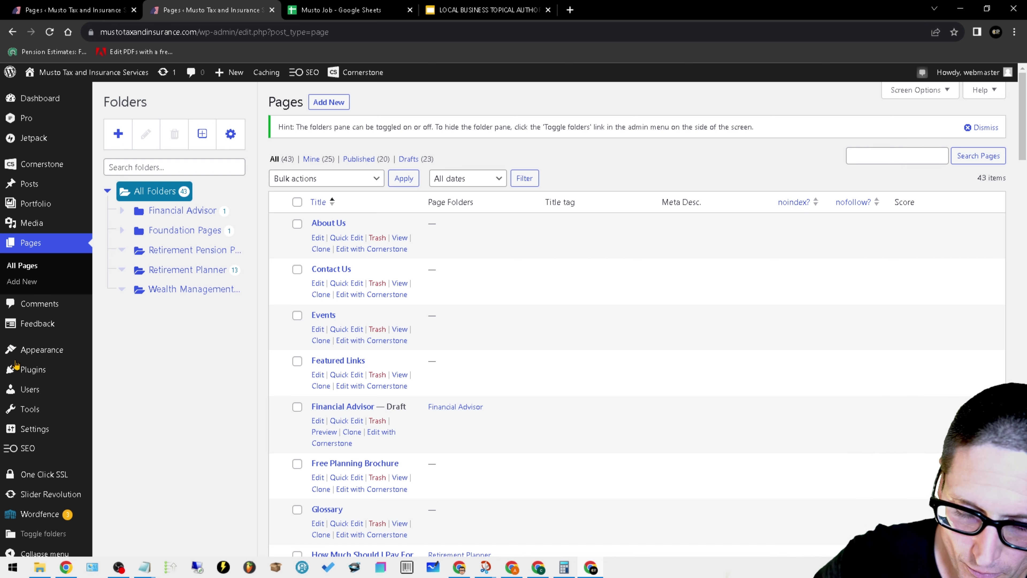
pyautogui.moveTo(47, 373)
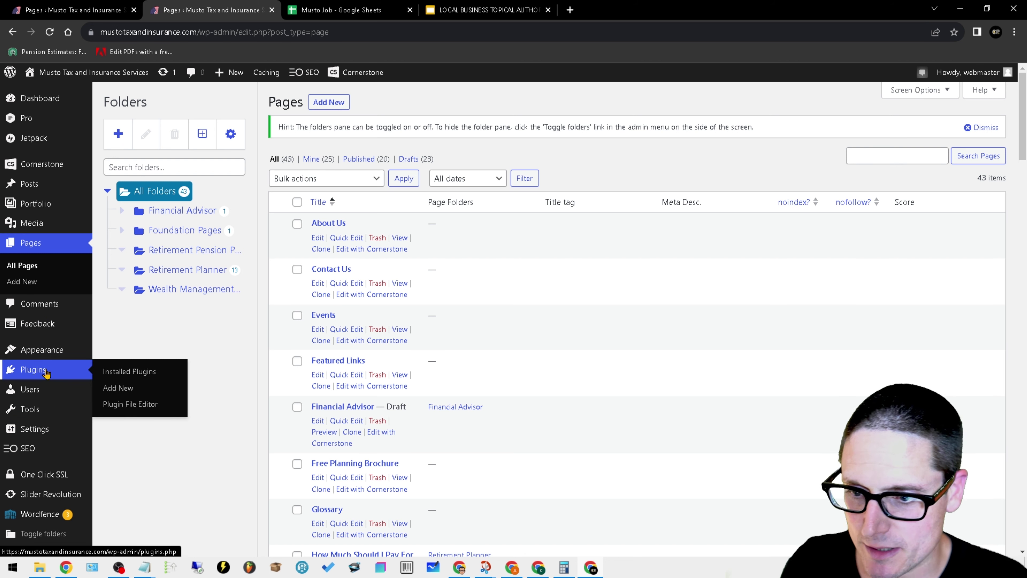
pyautogui.rightClick(116, 373)
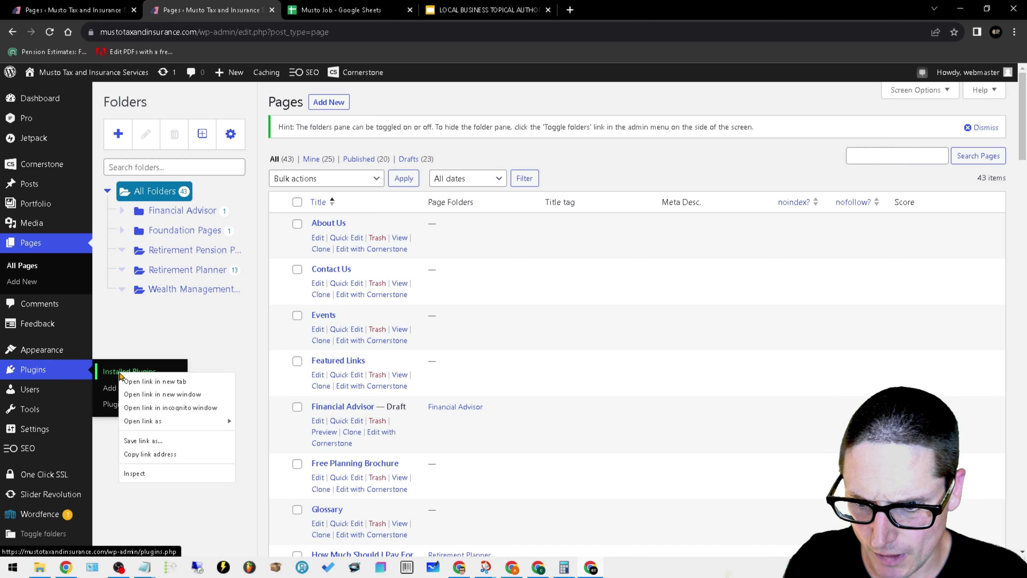
pyautogui.click(139, 380)
pyautogui.click(328, 11)
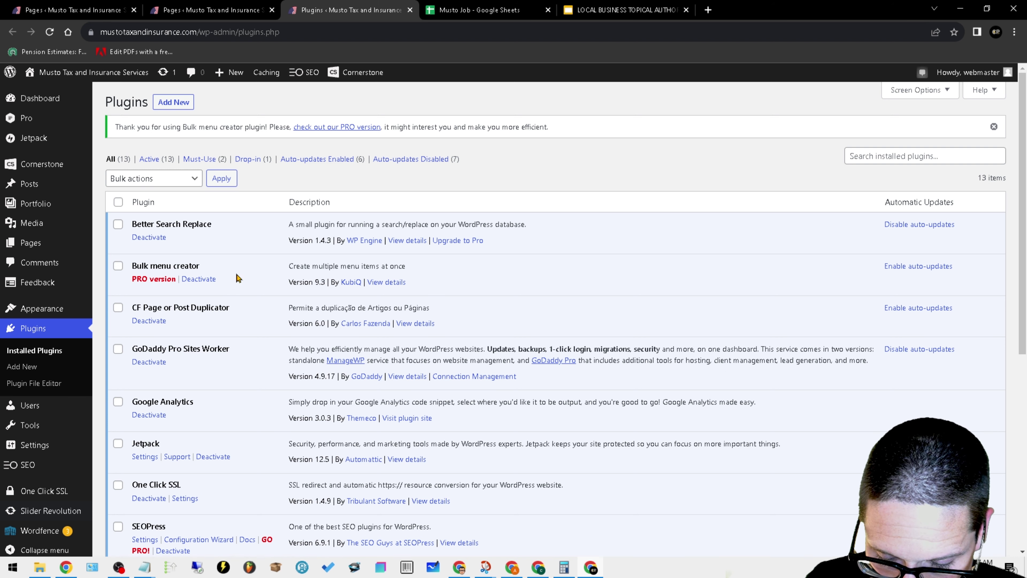
pyautogui.scroll(-5, 284, 408)
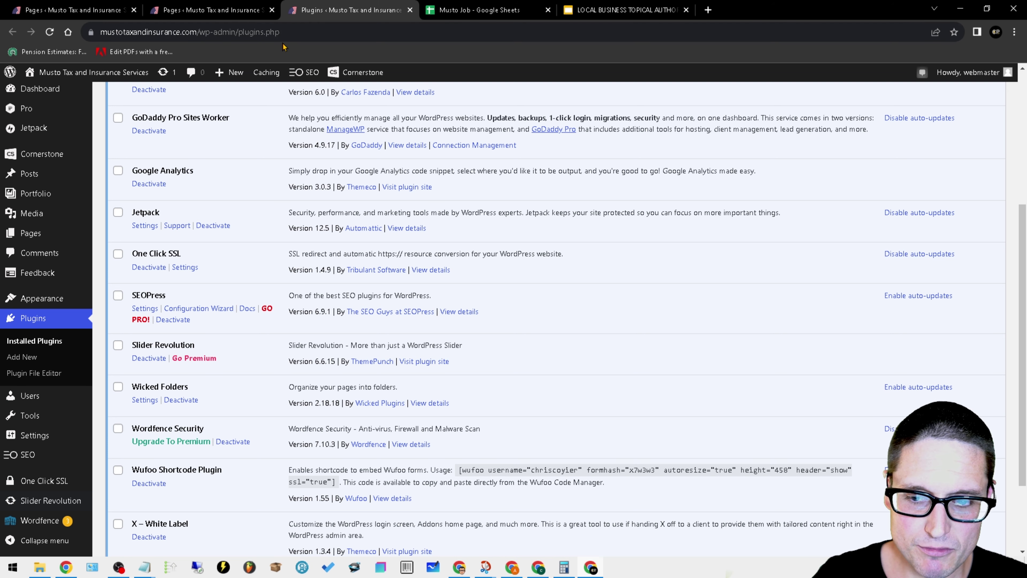
pyautogui.hotkey('ctrl', 'pageup')
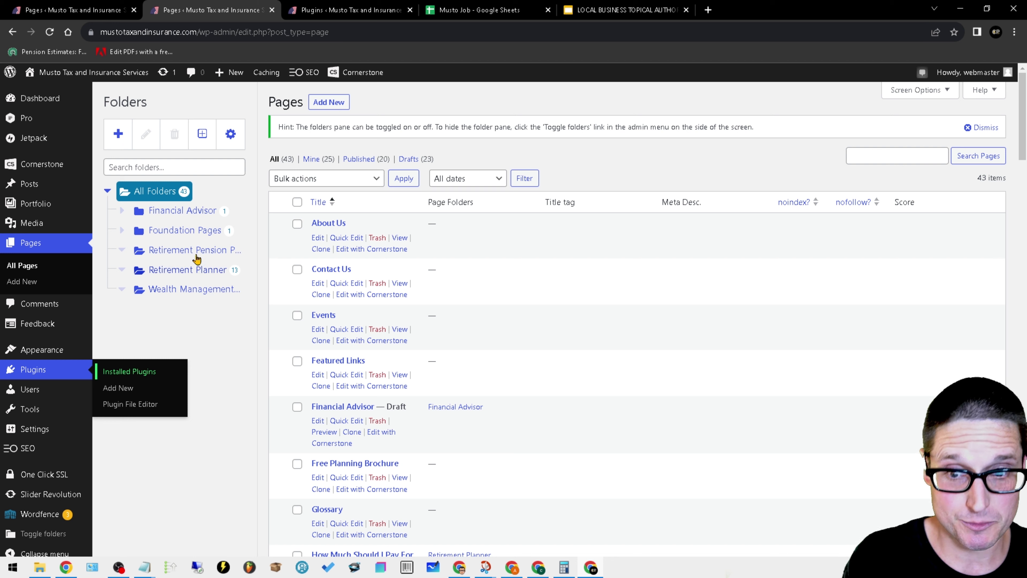
# Create a new page folder named 'Supporting Page' in the Folders pane.
pyautogui.click(118, 134)
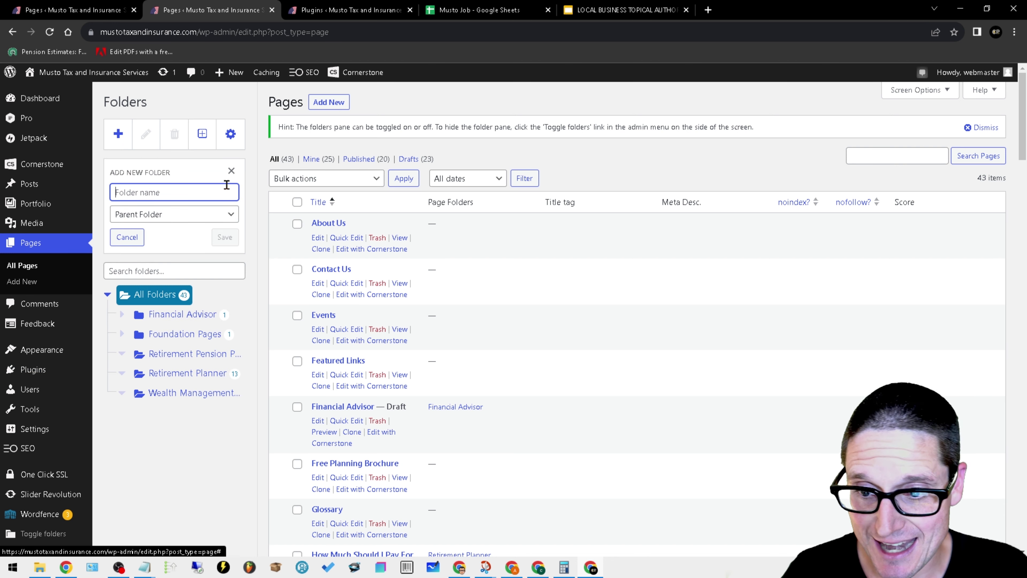
pyautogui.write('Supp')
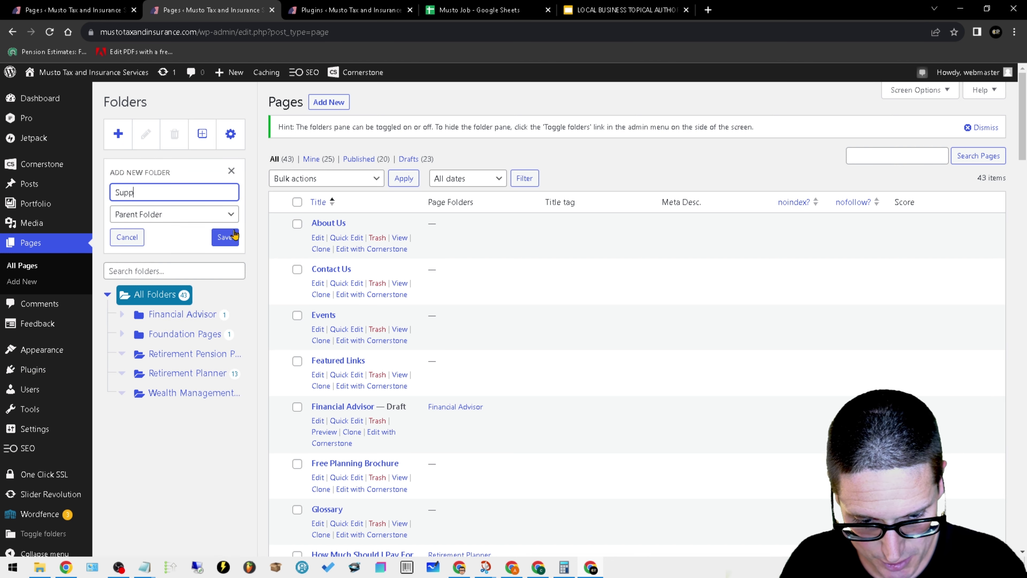
pyautogui.write('orting Page')
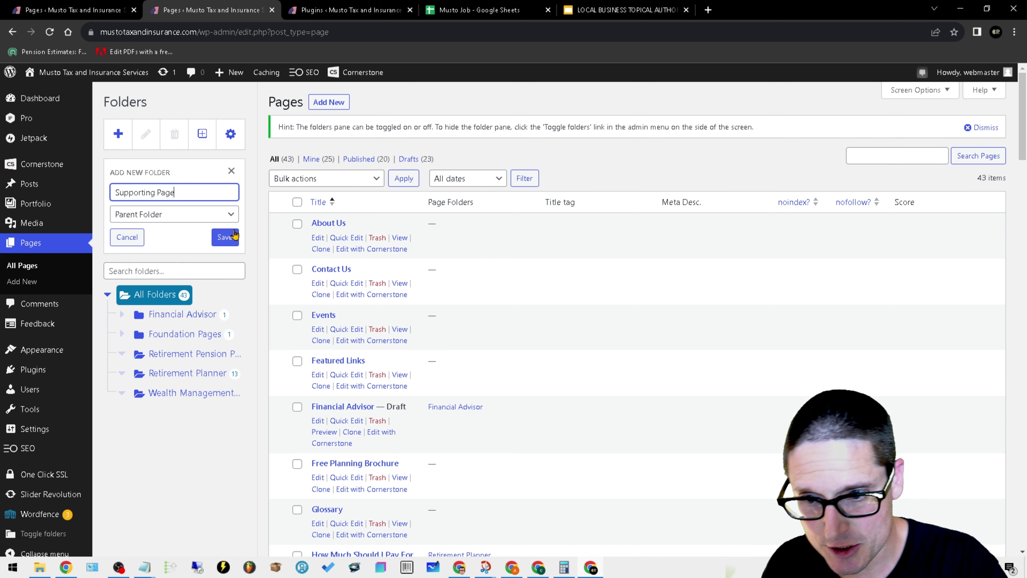
pyautogui.click(225, 238)
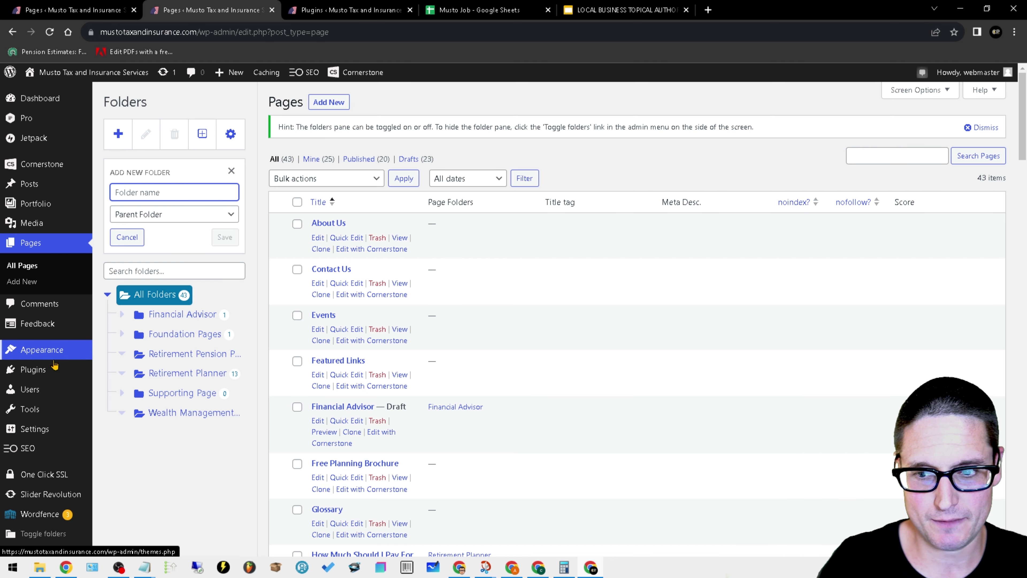
# Scroll through the 13 active plugins, such as Better Search Replace and Bulk menu creator.
pyautogui.moveTo(56, 428)
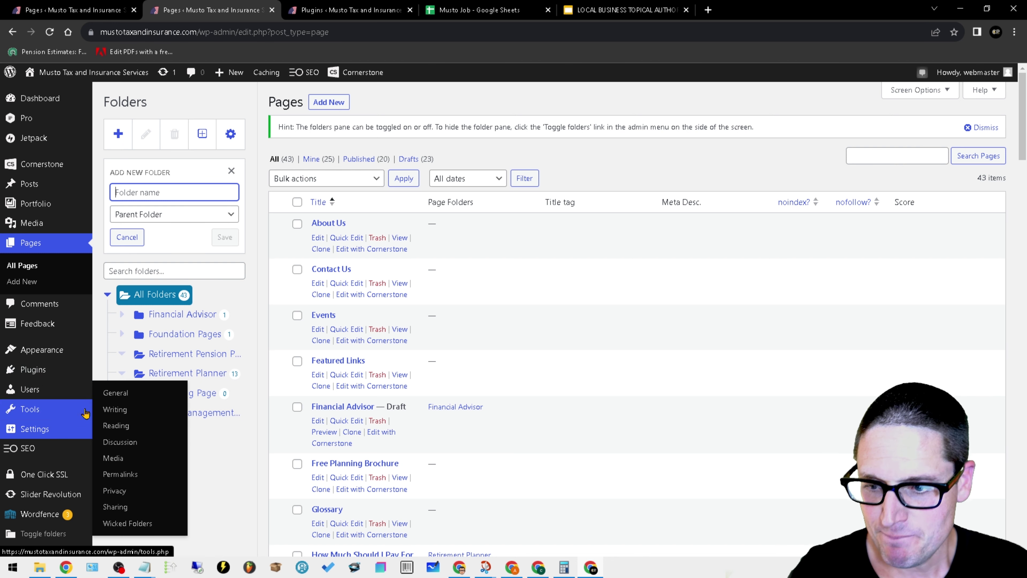
pyautogui.click(325, 10)
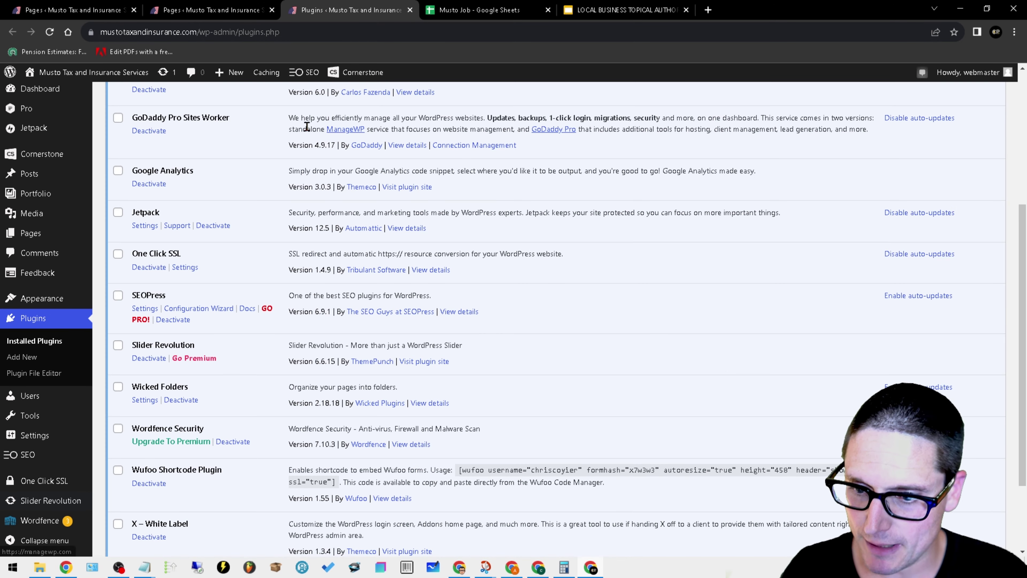
pyautogui.scroll(5, 384, 424)
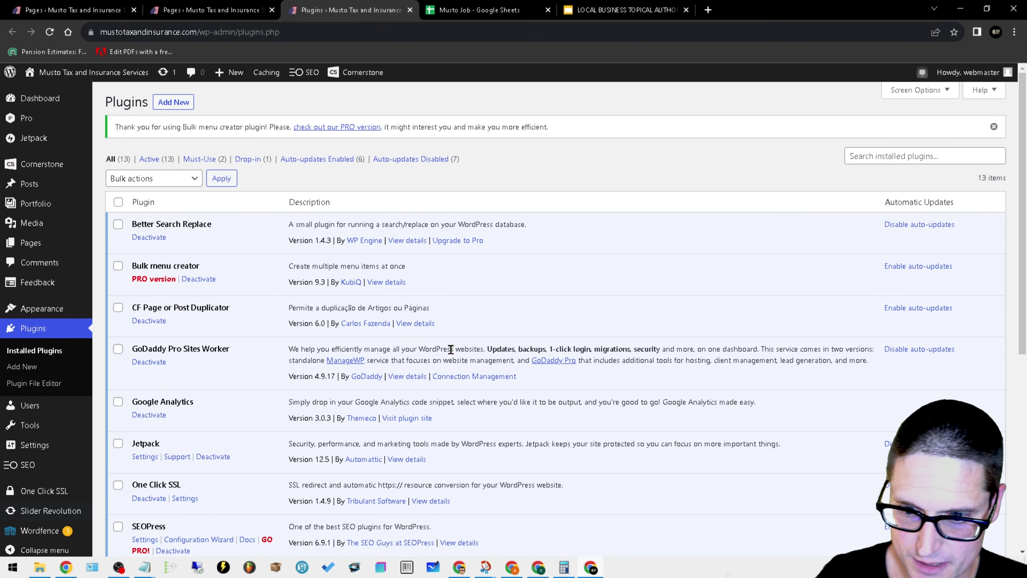
pyautogui.scroll(-3, 353, 454)
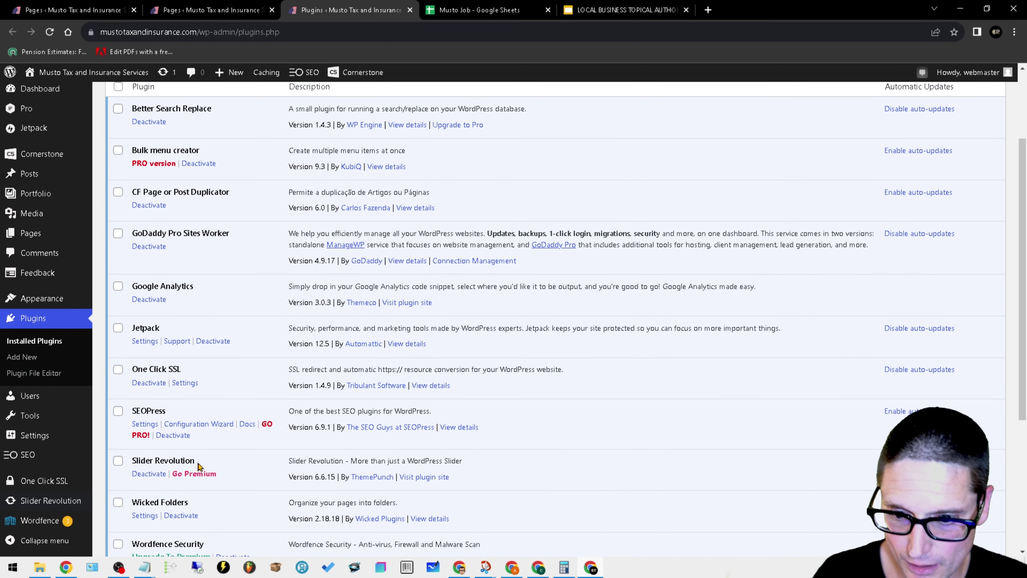
pyautogui.scroll(-3, 254, 433)
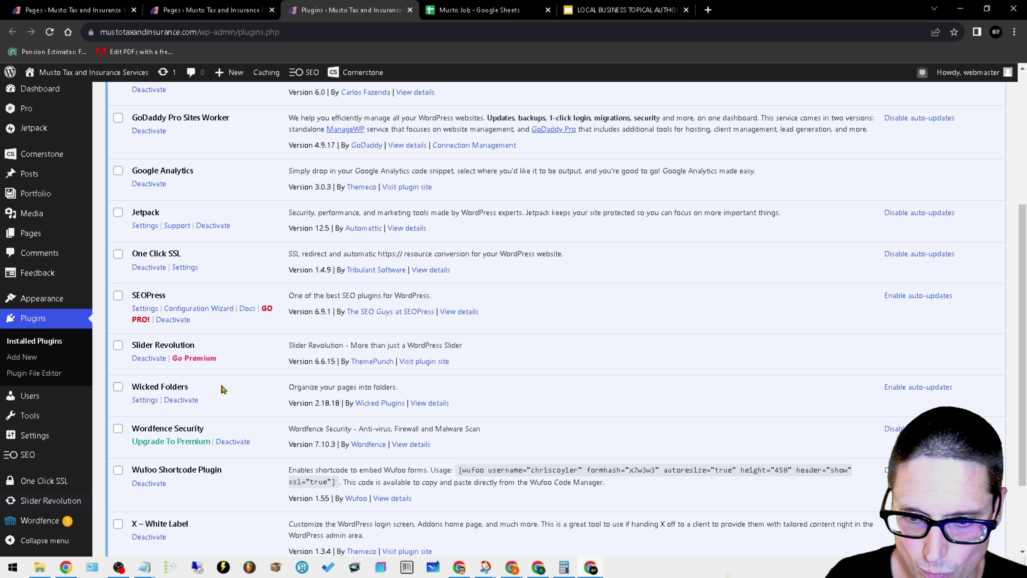
pyautogui.scroll(6, 230, 505)
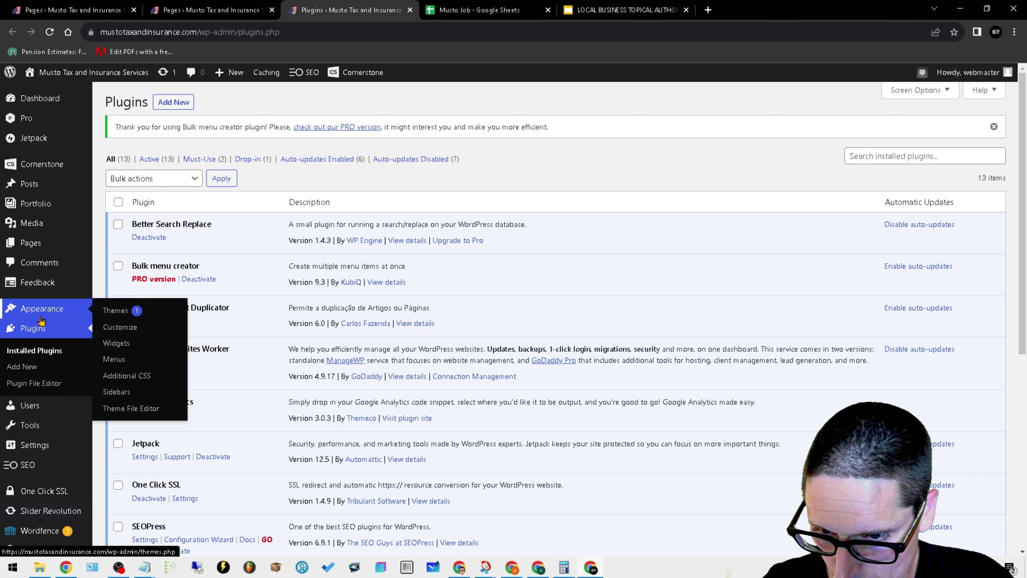
# Open the Appearance > Menus page in a new browser tab.
pyautogui.moveTo(48, 310)
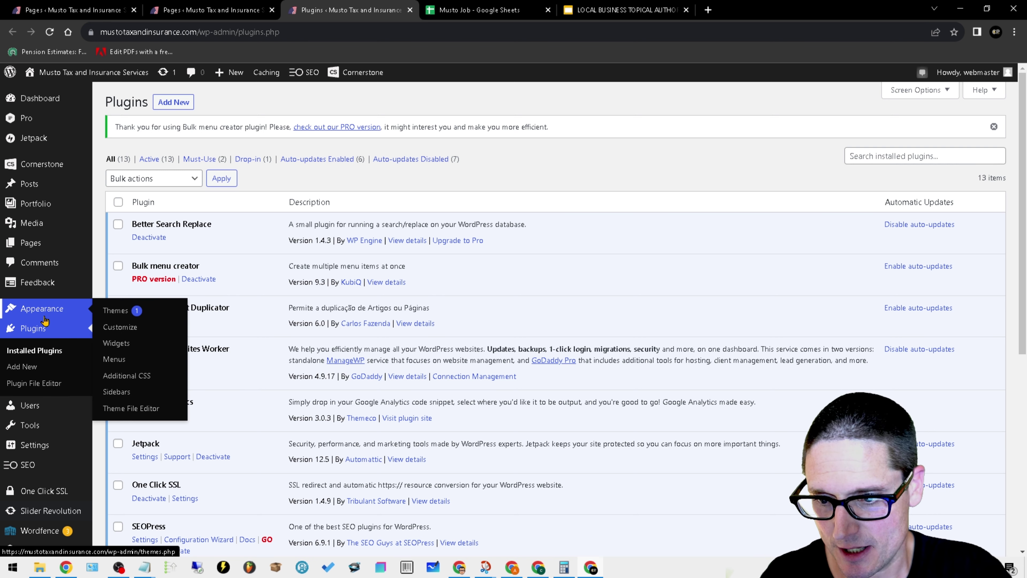
pyautogui.rightClick(117, 360)
pyautogui.click(142, 369)
pyautogui.click(456, 5)
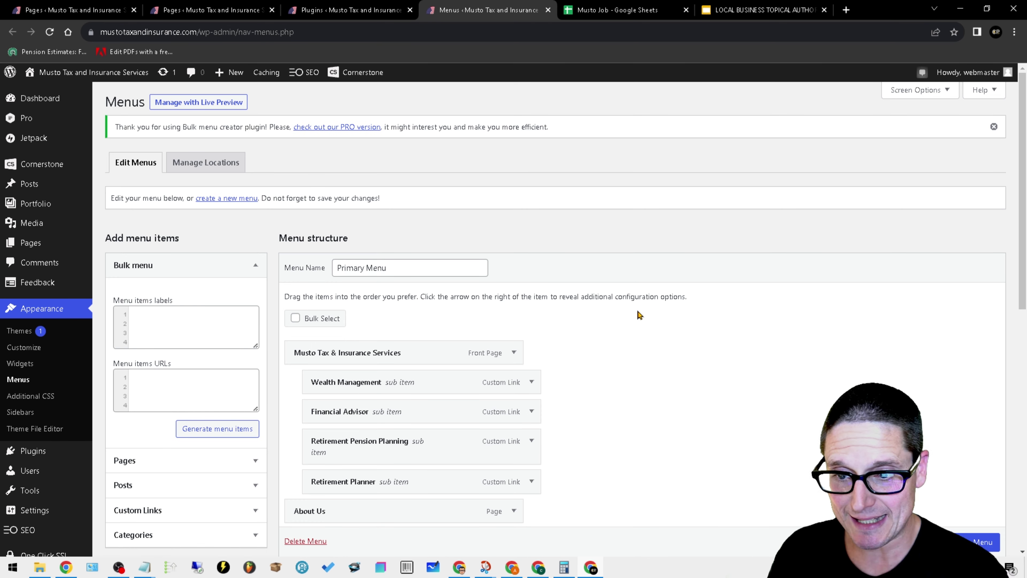
# Enter the bulk menu label 'Financial Advisor Florida', fixing spellings, then fill the mustotax.com URL.
pyautogui.click(168, 320)
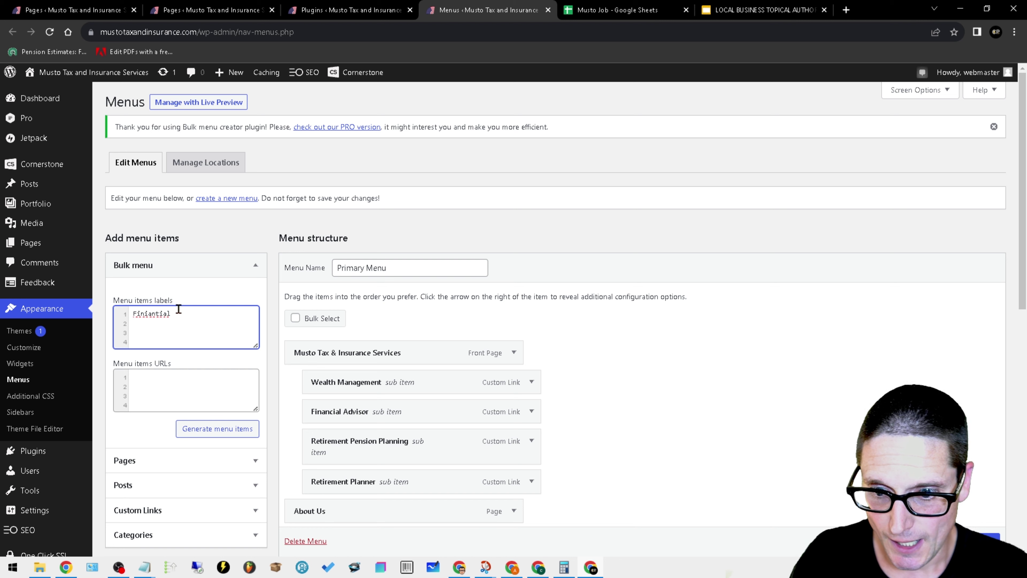
pyautogui.rightClick(142, 313)
pyautogui.click(192, 328)
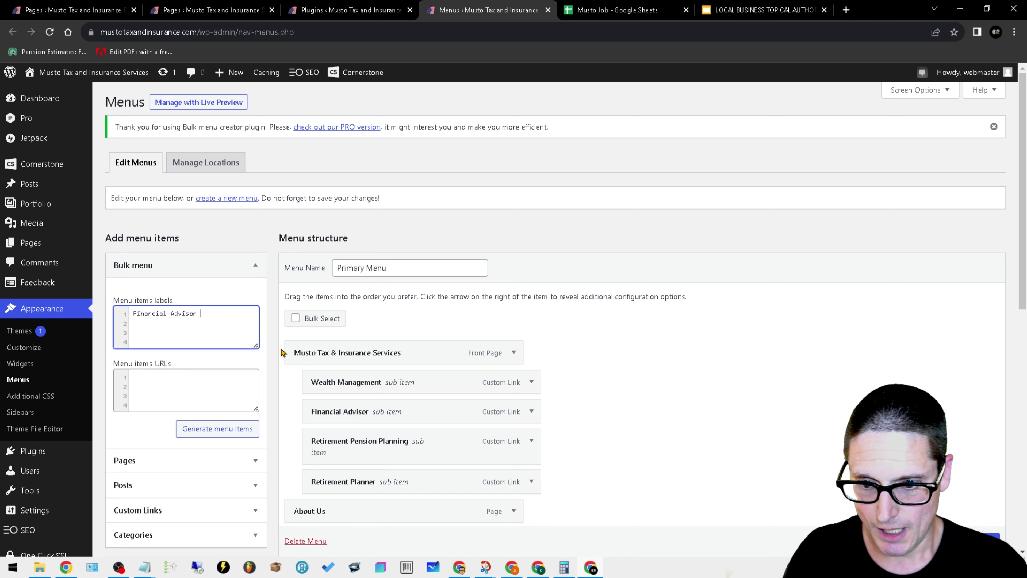
pyautogui.write('Flordia')
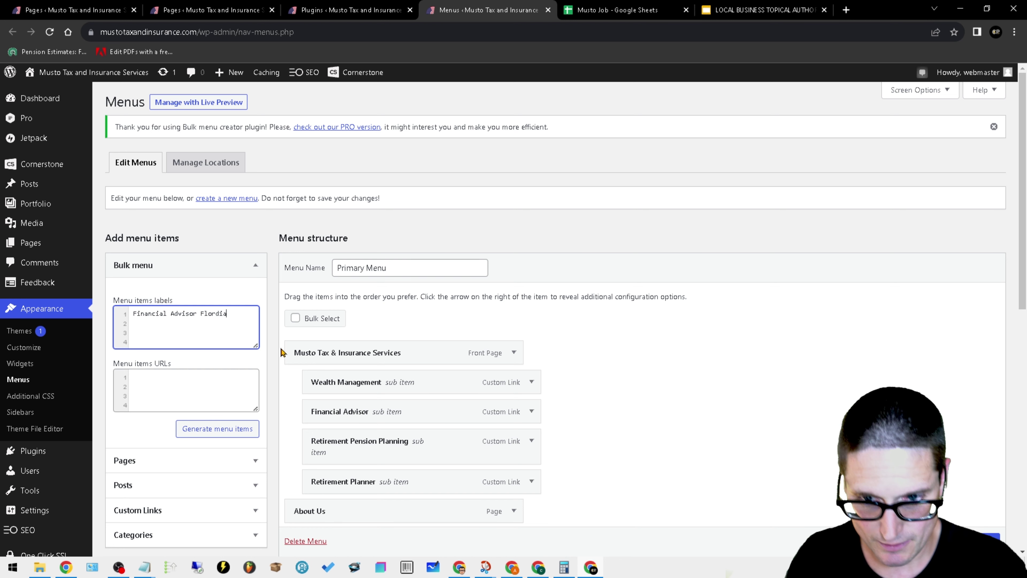
pyautogui.rightClick(216, 314)
pyautogui.click(232, 323)
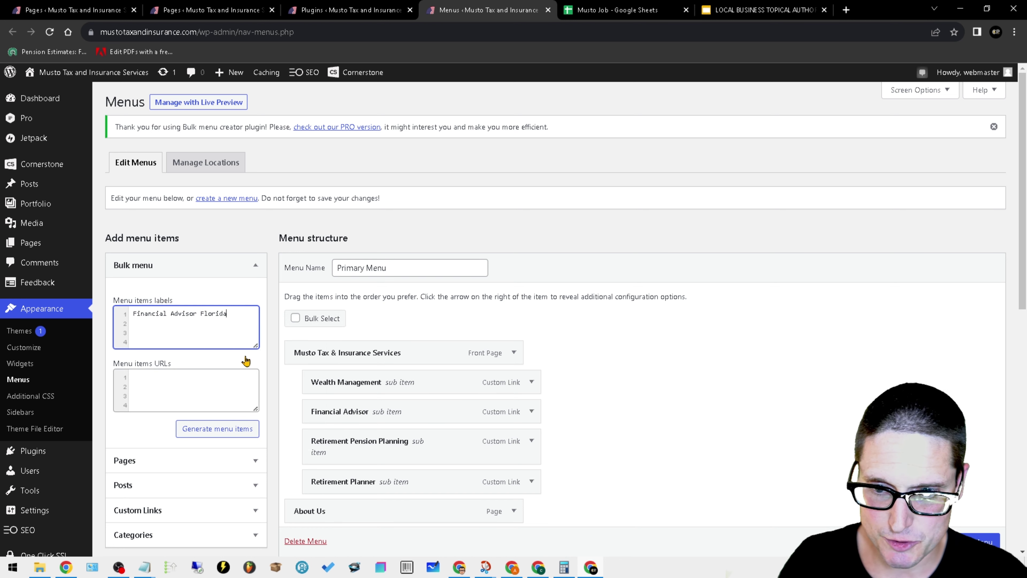
pyautogui.click(174, 384)
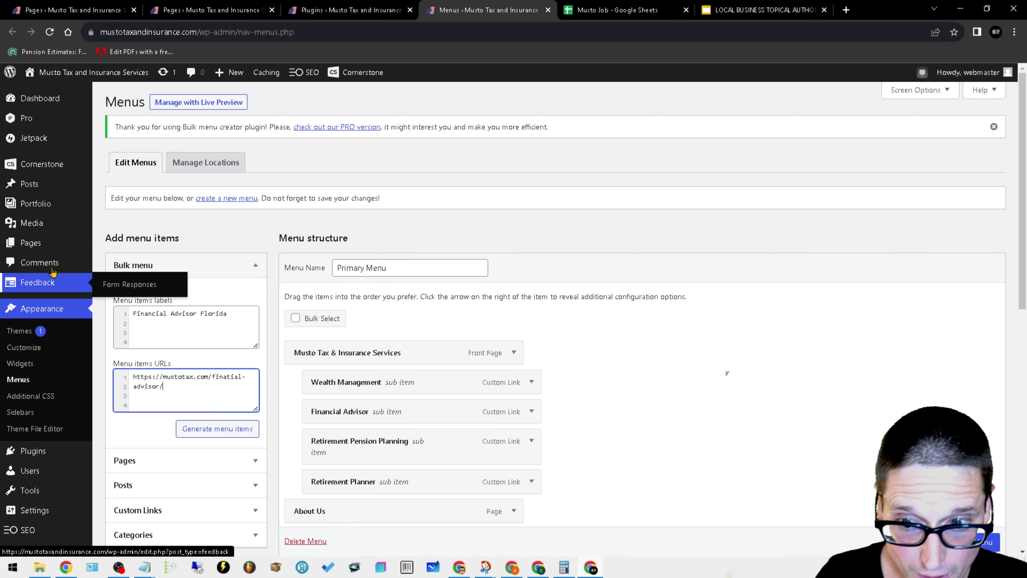
# Return to the Installed Plugins tab and open the Pages list in another new tab.
pyautogui.moveTo(26, 248)
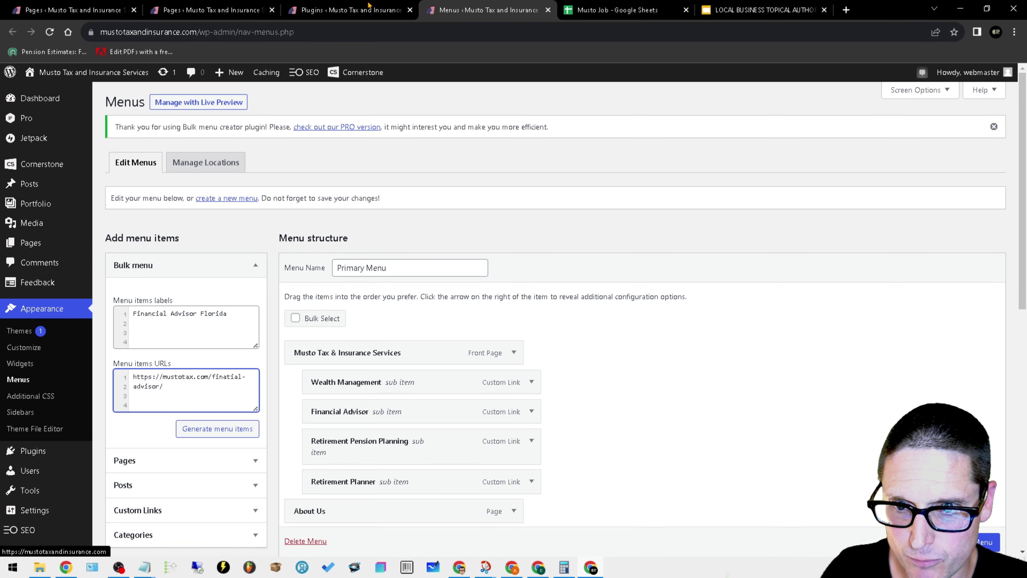
pyautogui.click(367, 11)
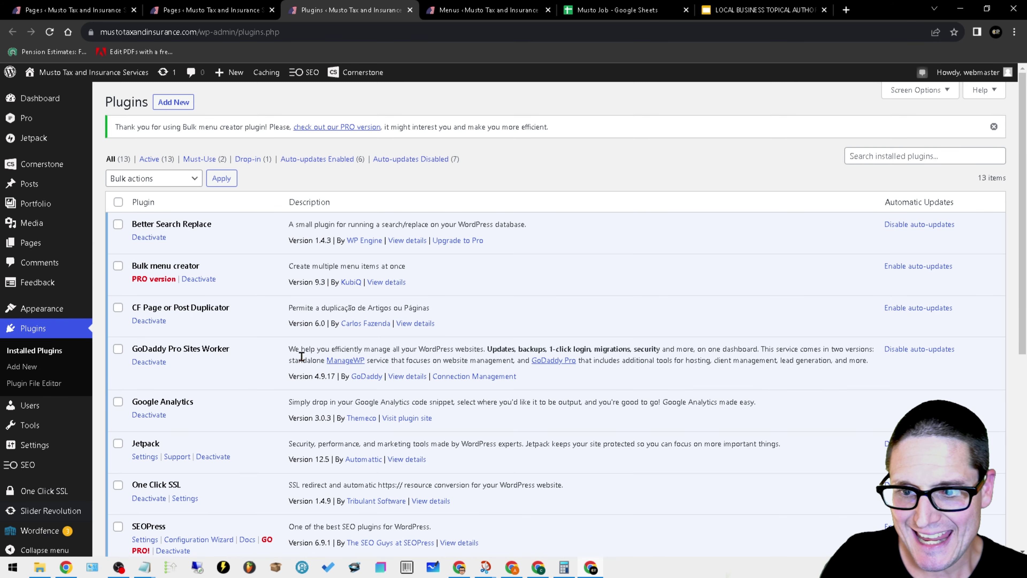
pyautogui.scroll(-3, 273, 392)
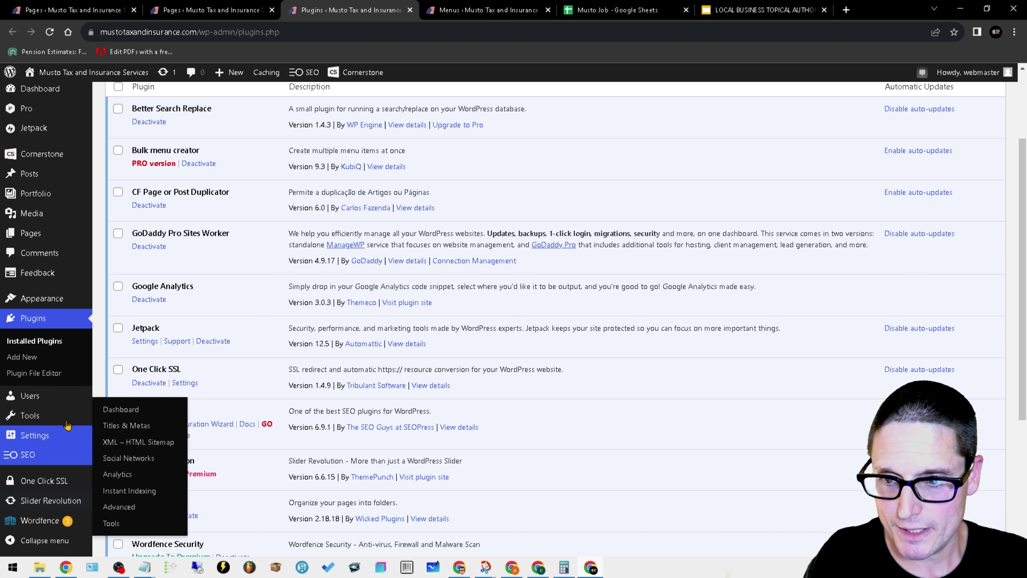
pyautogui.scroll(3, 9, 250)
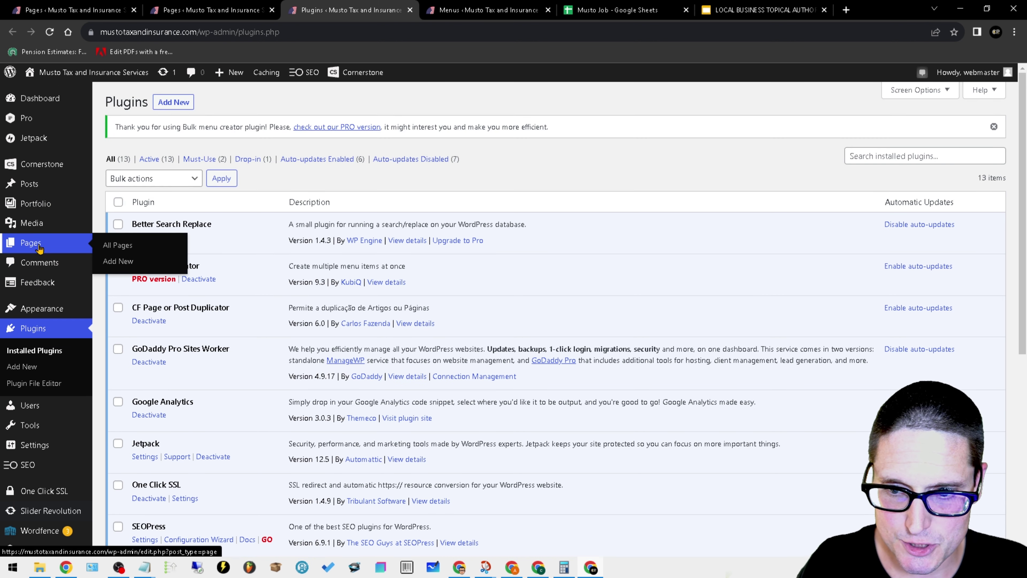
pyautogui.rightClick(61, 245)
pyautogui.click(95, 252)
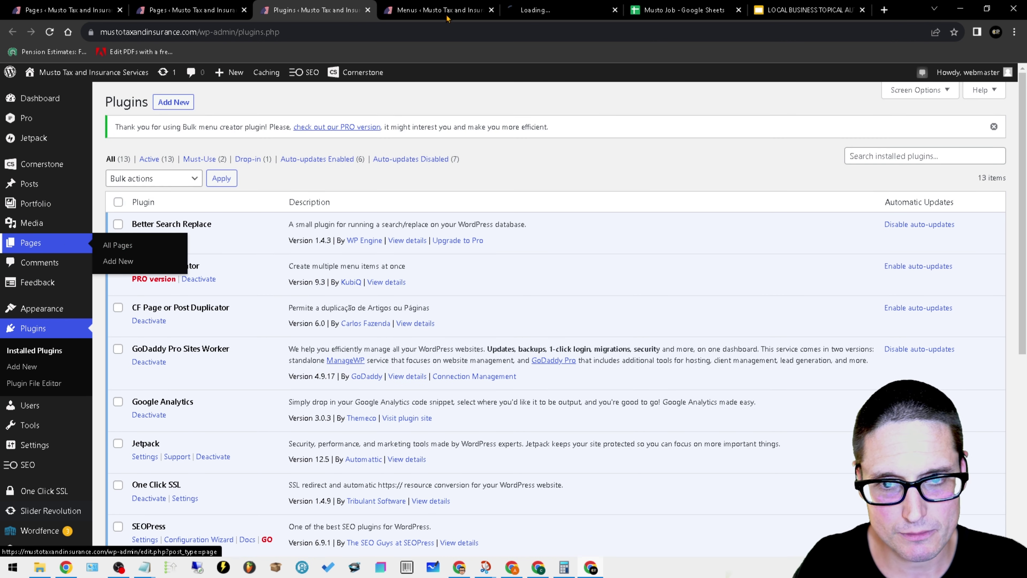
# Quick-edit the About Us page and focus its SEO title tag and meta description fields.
pyautogui.click(538, 10)
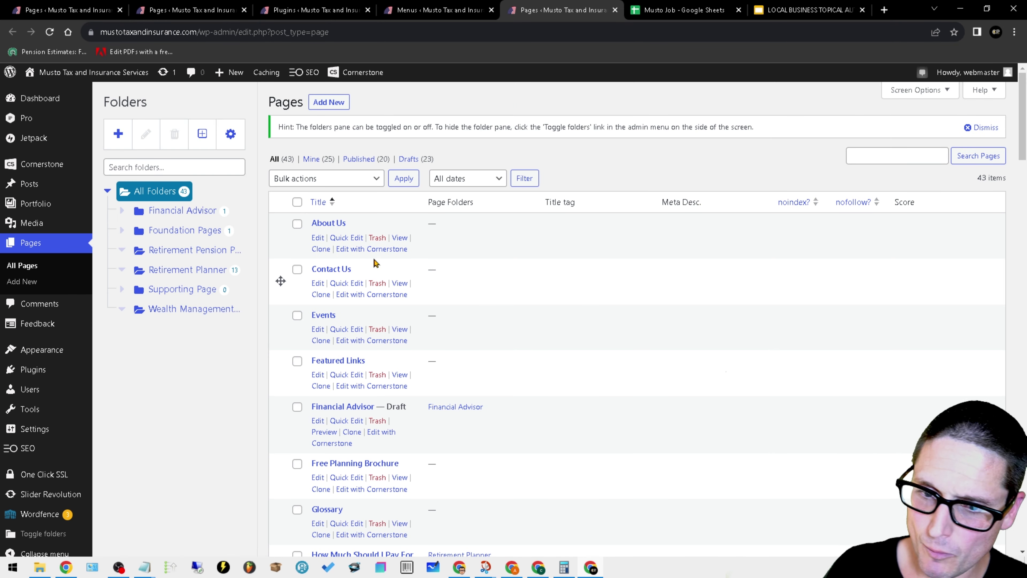
pyautogui.click(338, 238)
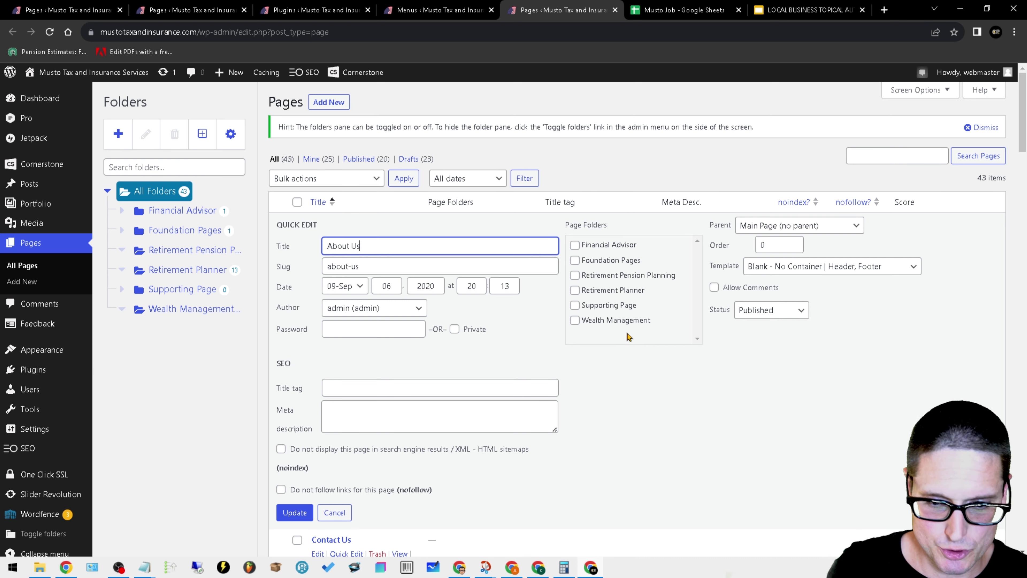
pyautogui.click(329, 388)
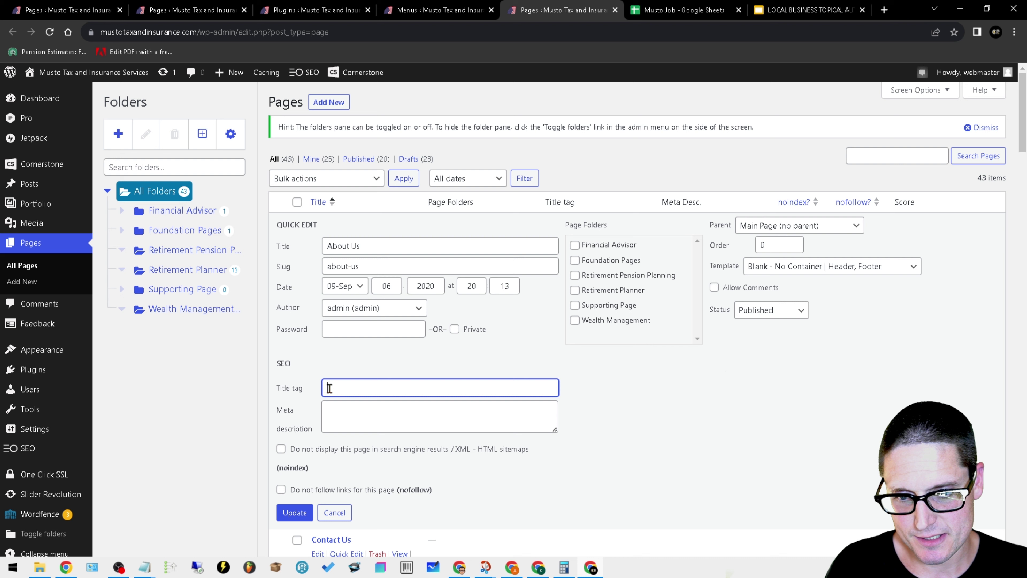
pyautogui.click(362, 413)
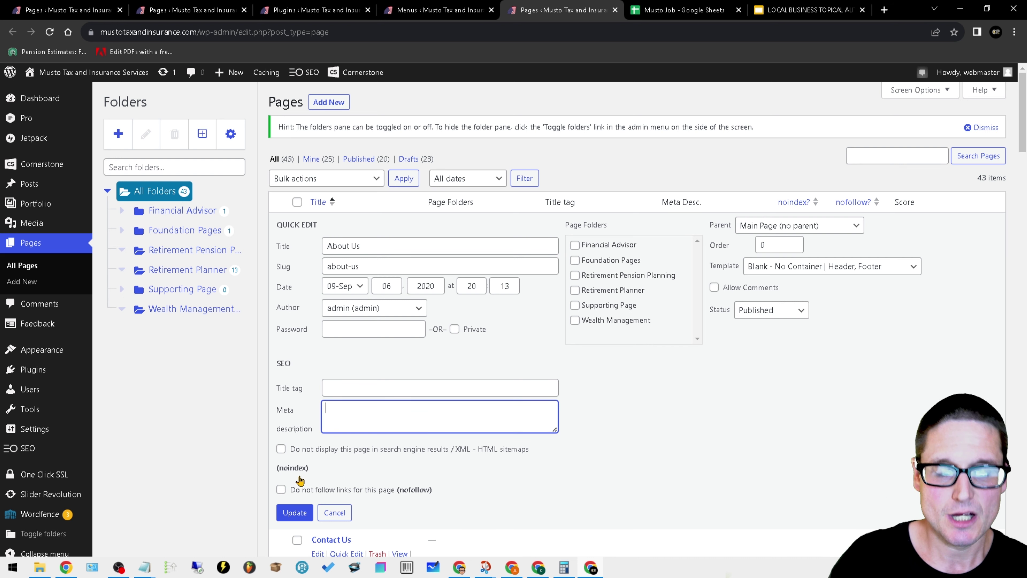